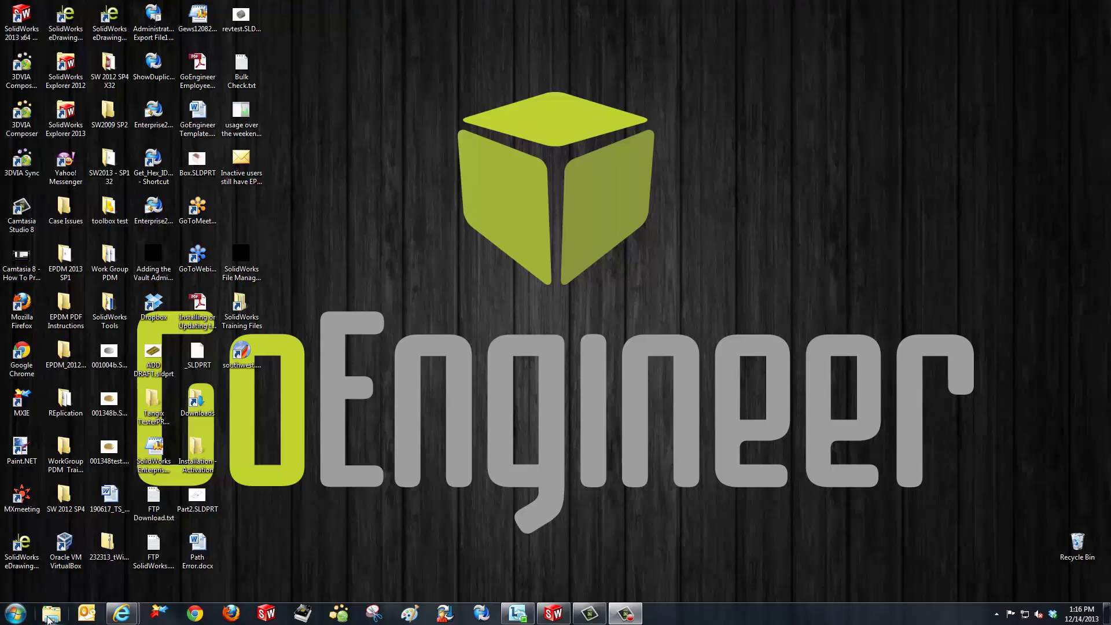
- Log into the Test Vault from the Explorer jump list by submitting the password
{"action": "right_click", "coordinate": [50, 617]}
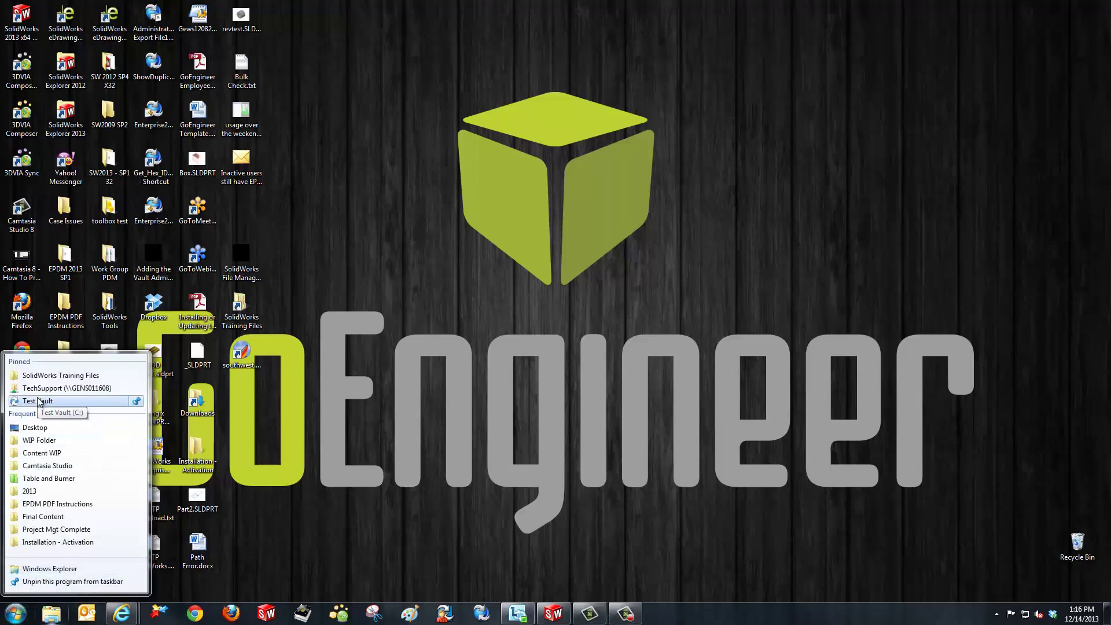
{"action": "left_click", "coordinate": [39, 403]}
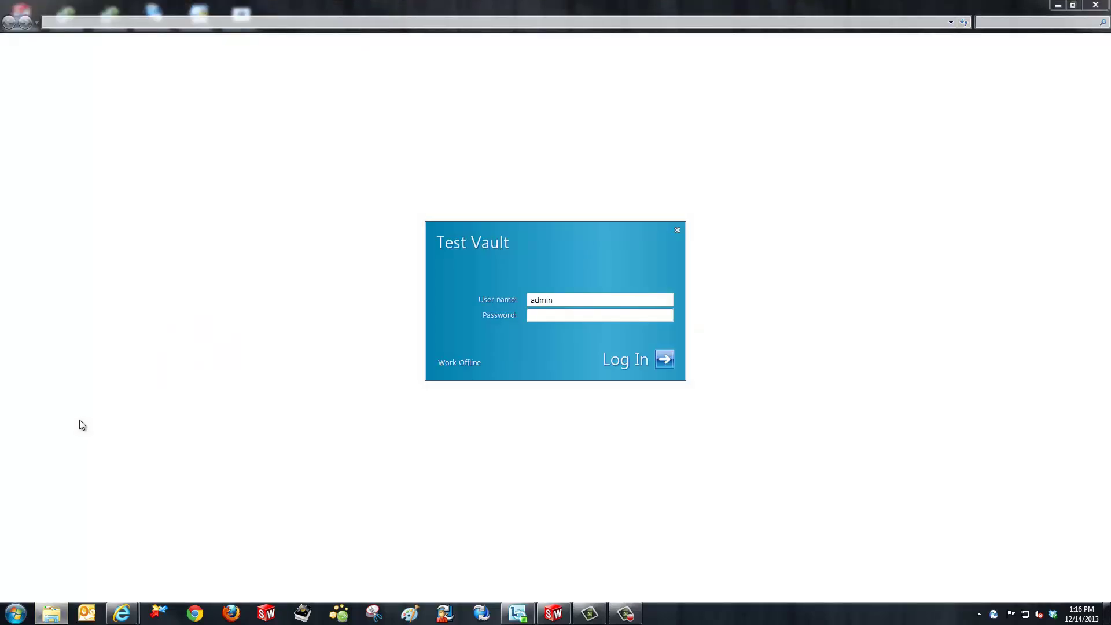
{"action": "key", "text": "Return"}
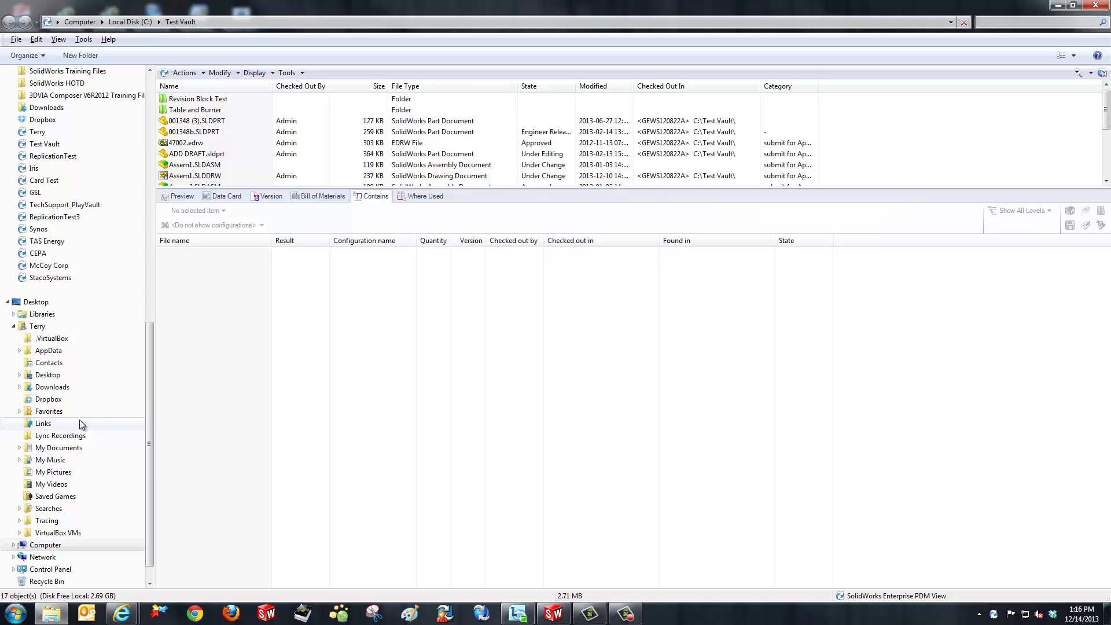
- Show the file preview pane and enter the Table and Burner folder
{"action": "left_click", "coordinate": [179, 198]}
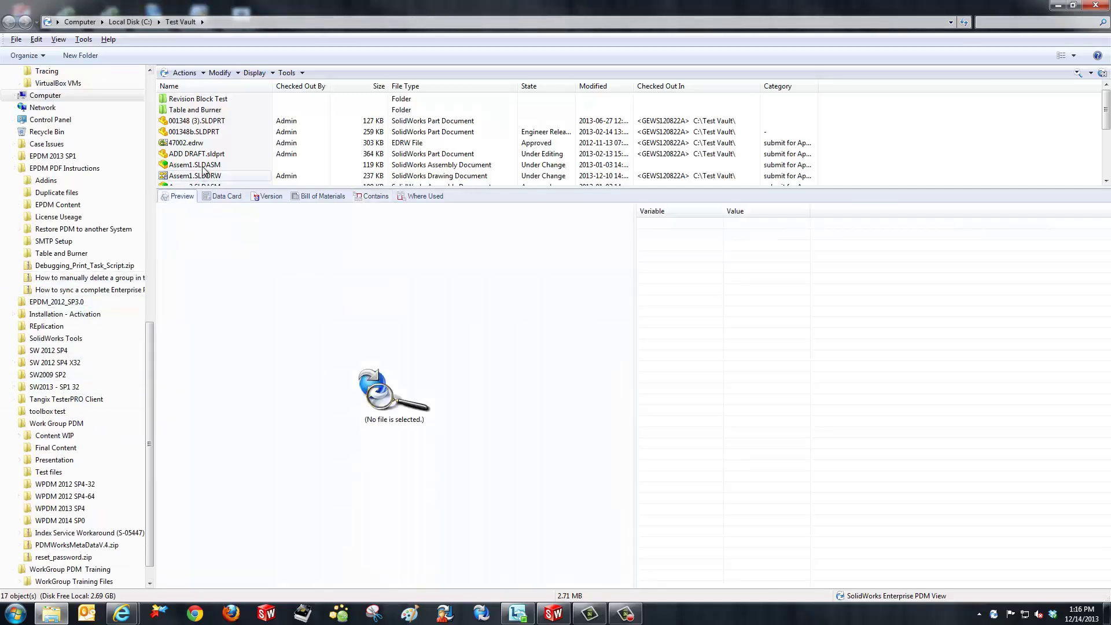
{"action": "double_click", "coordinate": [208, 111]}
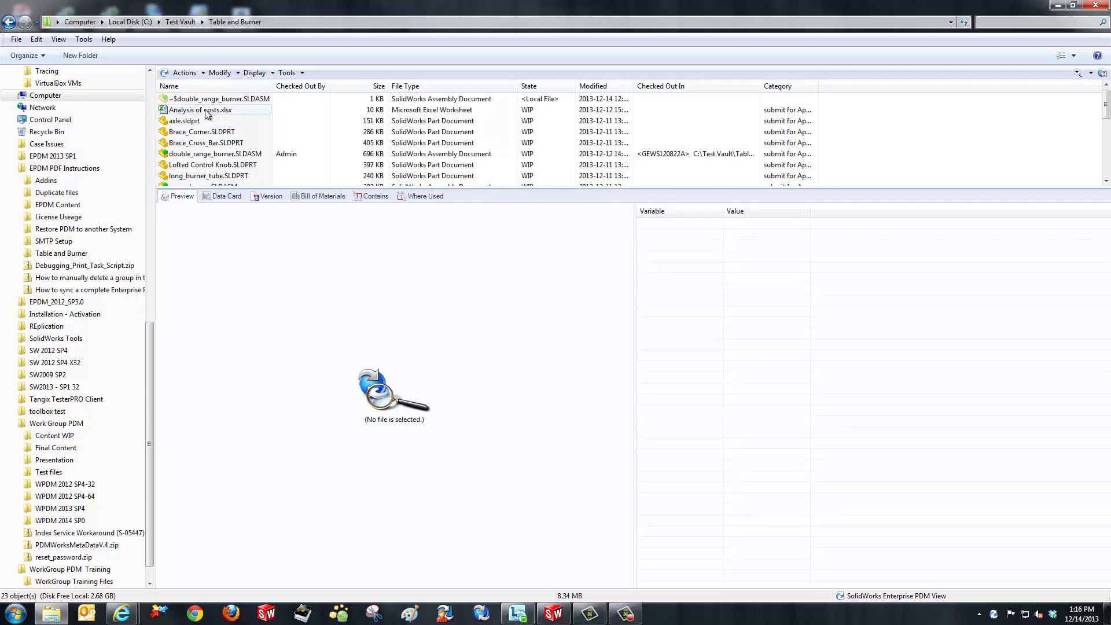
- Select double_range_burner.SLDASM to display its 3D preview and property values
{"action": "left_click", "coordinate": [211, 154]}
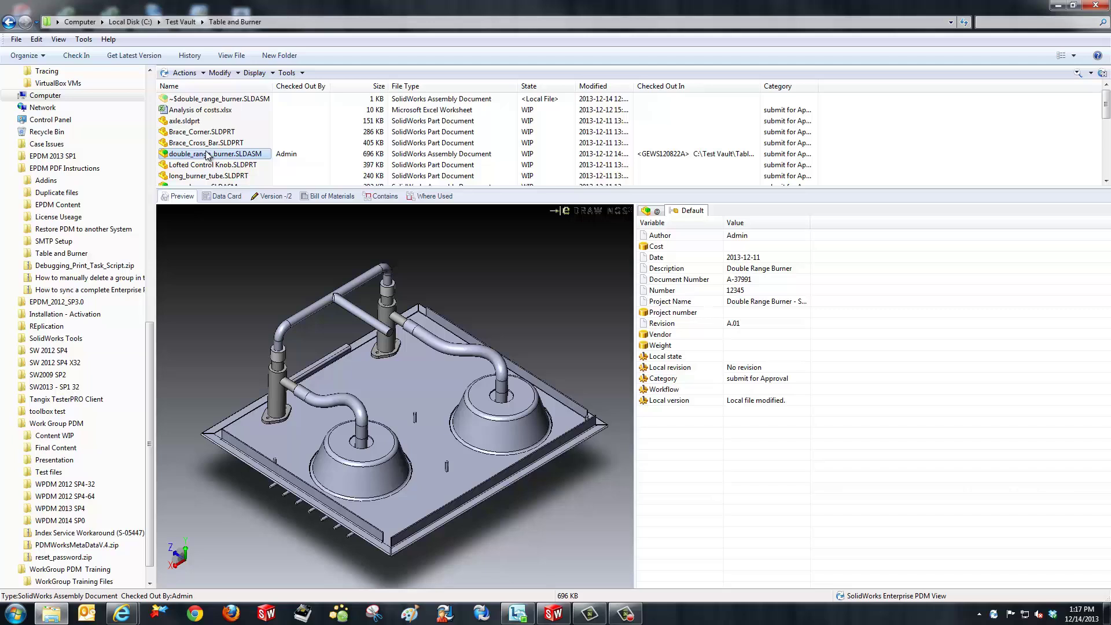
{"action": "left_click", "coordinate": [77, 59]}
- Review the assembly's Data Card, Bill of Materials and Contains list with all OK results
{"action": "left_click", "coordinate": [228, 197]}
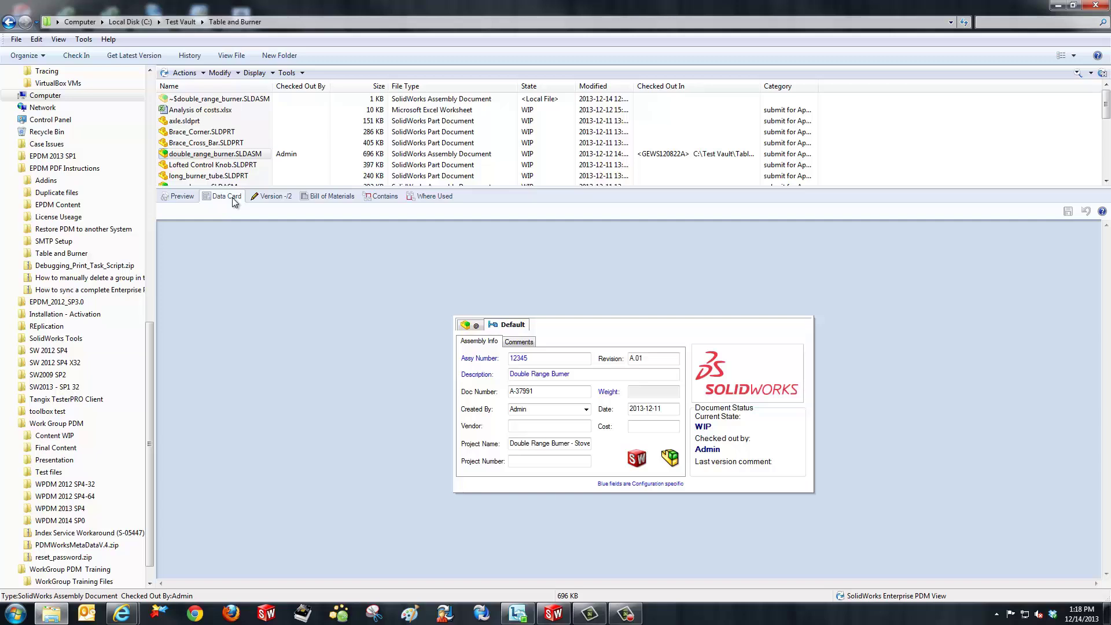
{"action": "left_click", "coordinate": [314, 198]}
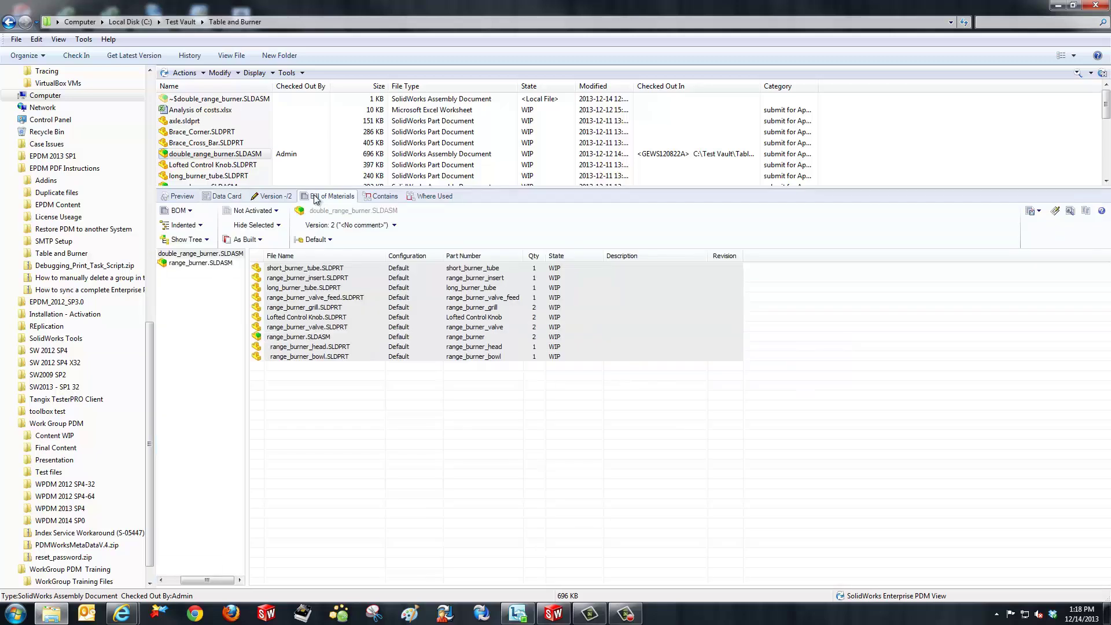
{"action": "left_click", "coordinate": [388, 199]}
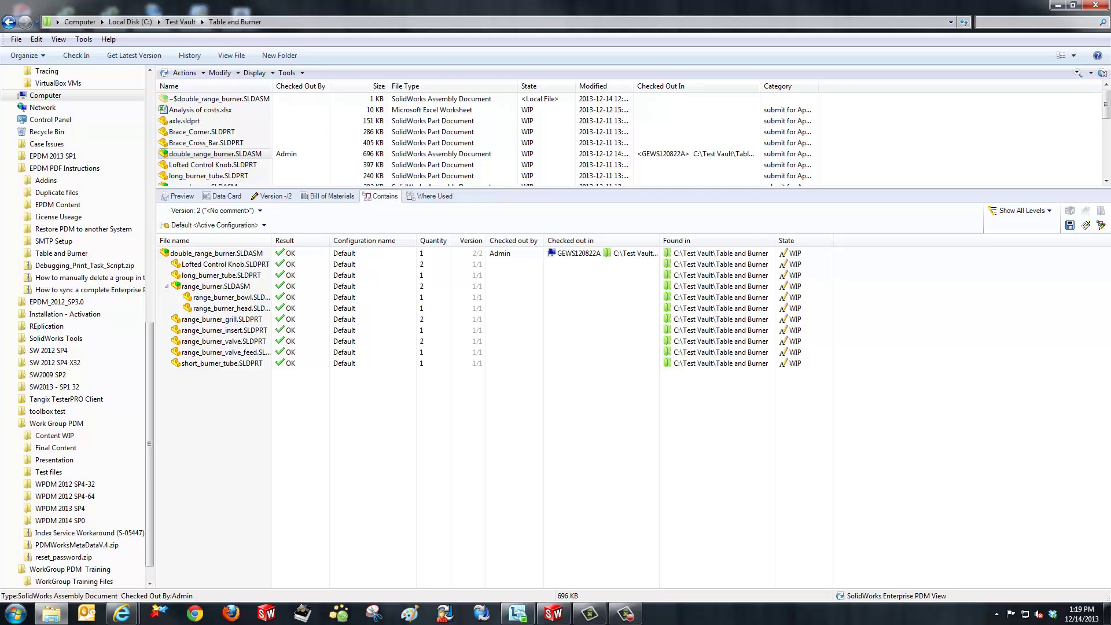
{"action": "left_click", "coordinate": [552, 613]}
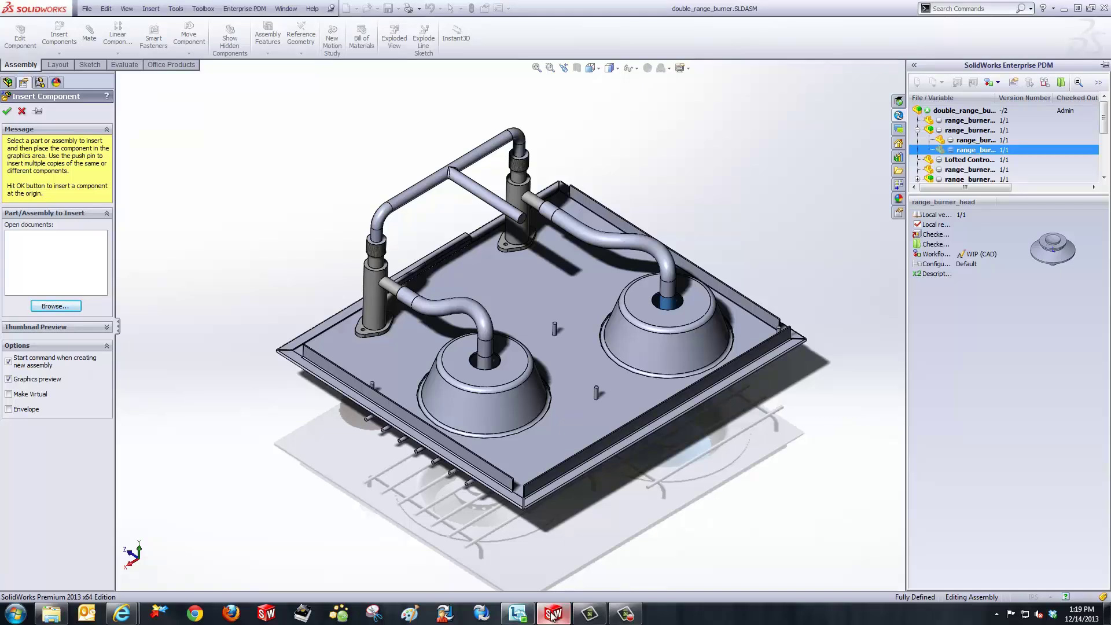
{"action": "left_click", "coordinate": [62, 304]}
{"action": "left_click", "coordinate": [67, 310]}
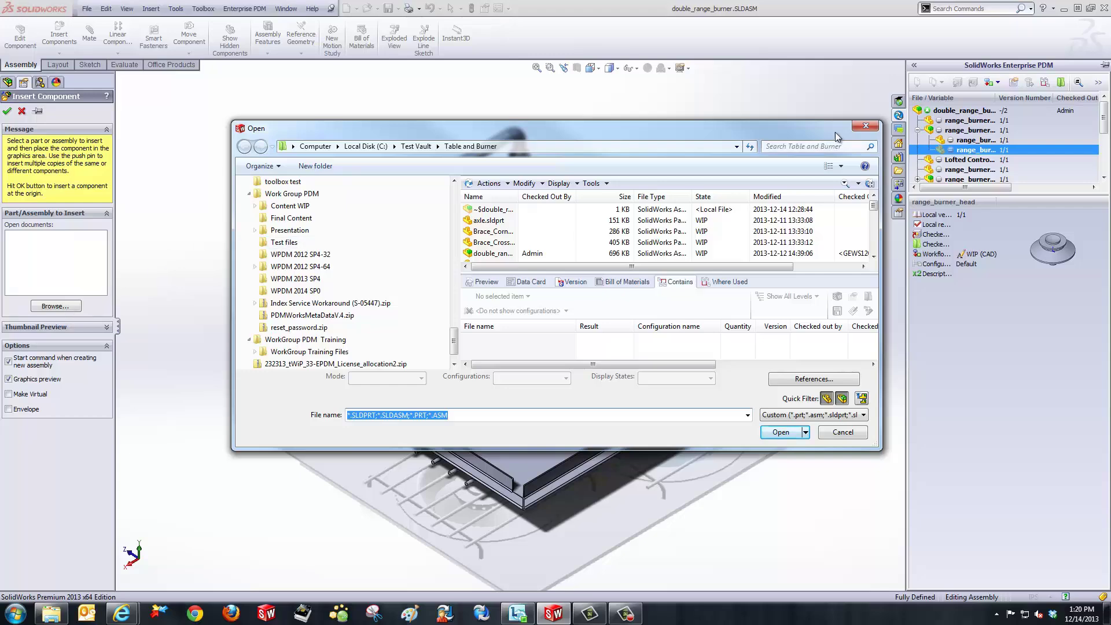
{"action": "left_click", "coordinate": [864, 128]}
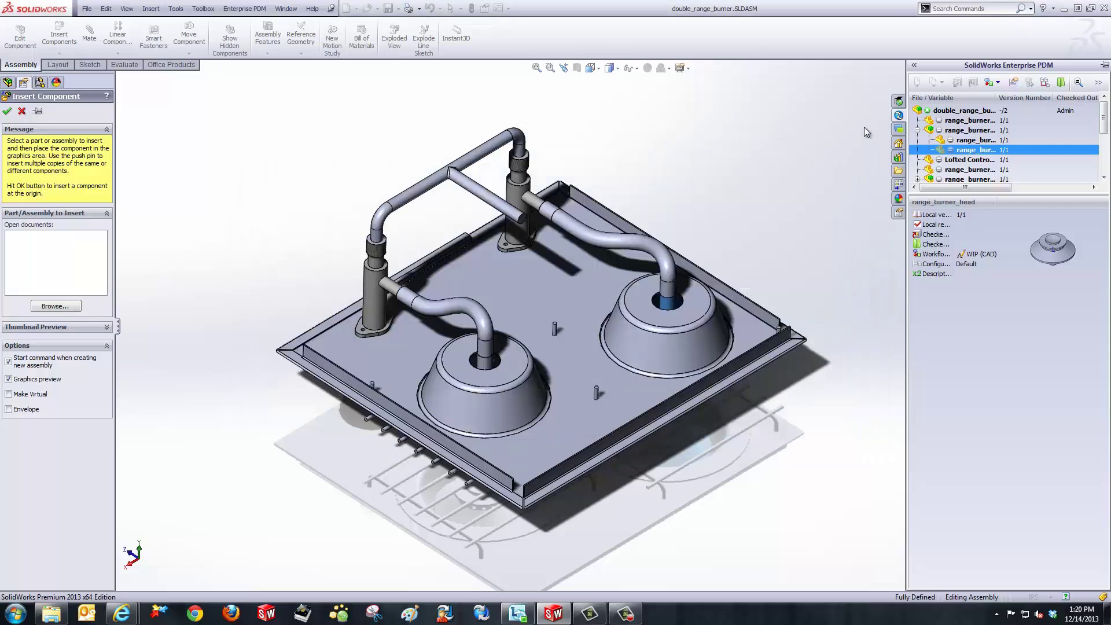
{"action": "left_click", "coordinate": [995, 141]}
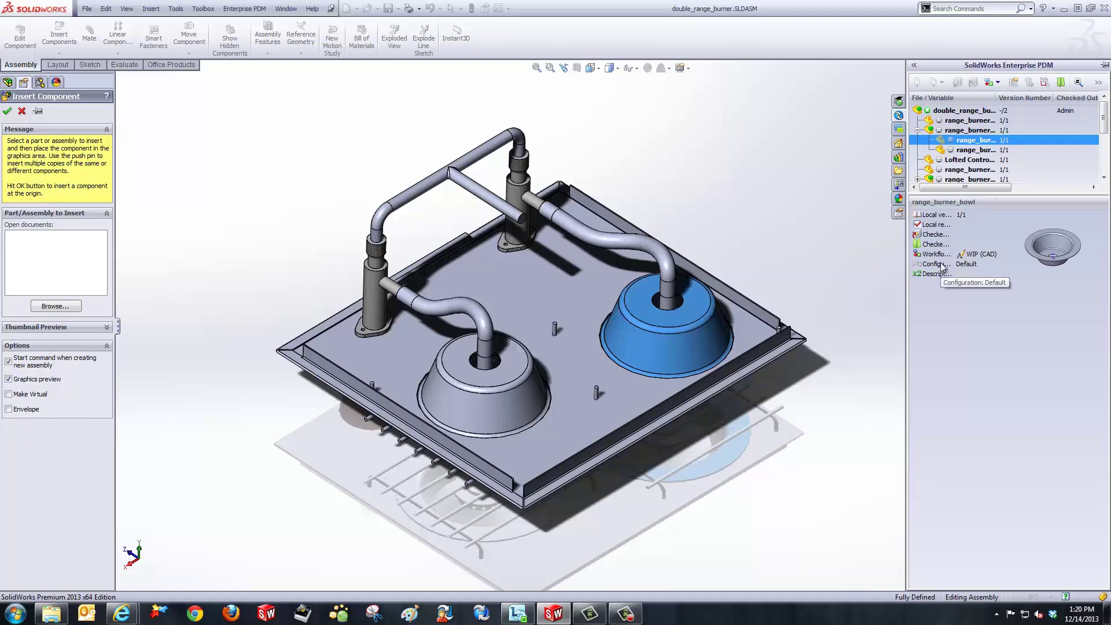
{"action": "left_click", "coordinate": [1064, 9]}
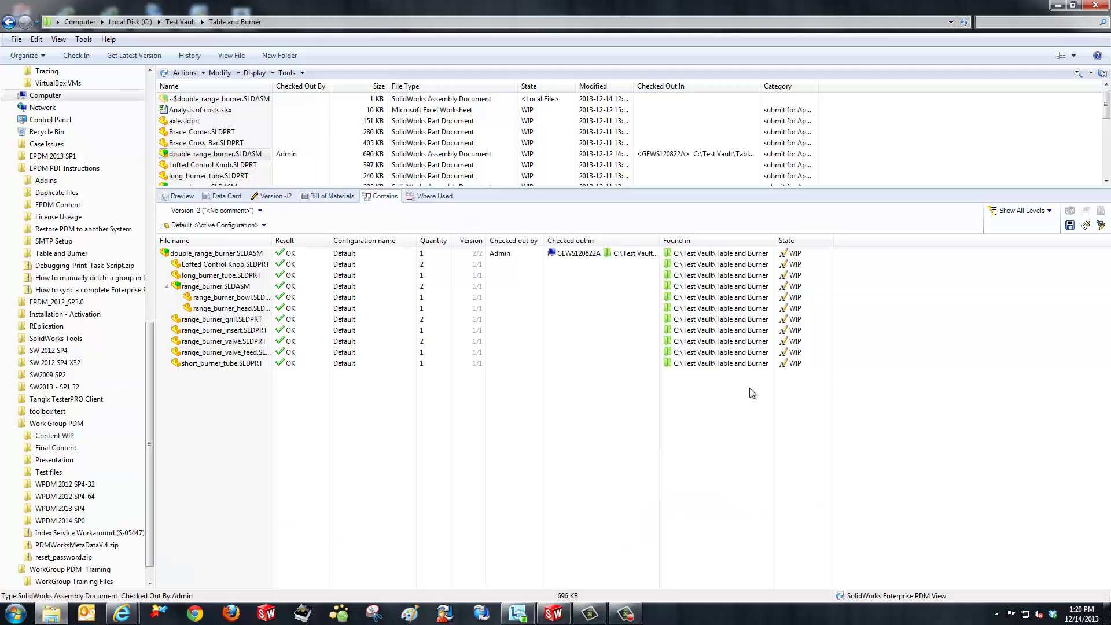
- Bring up the vault search form scoped to the Table and Burner folder
{"action": "left_click", "coordinate": [1077, 74]}
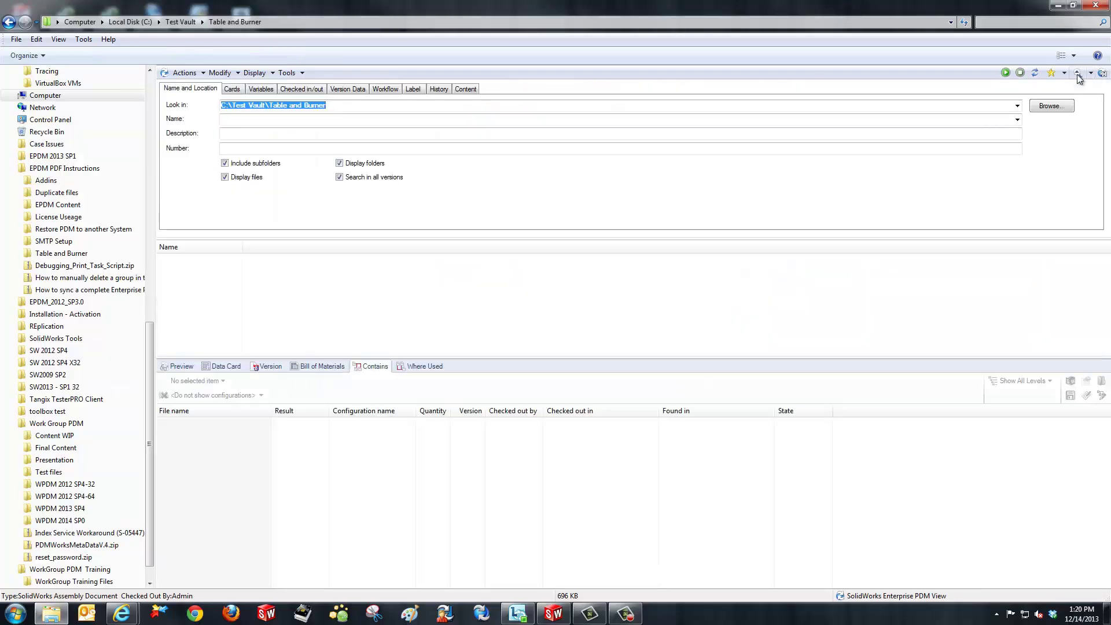